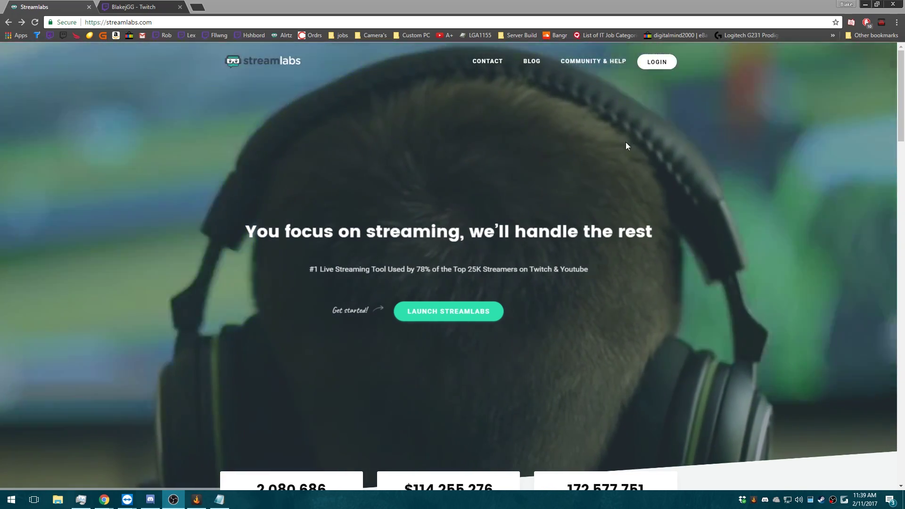
Step: Log in to Streamlabs with the Twitch account and open the Donation Settings page
left_click(657, 62)
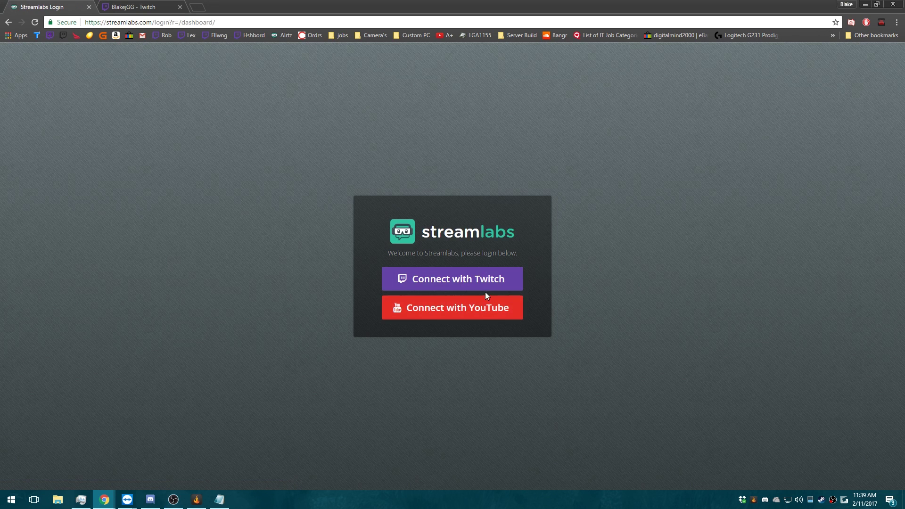
left_click(471, 294)
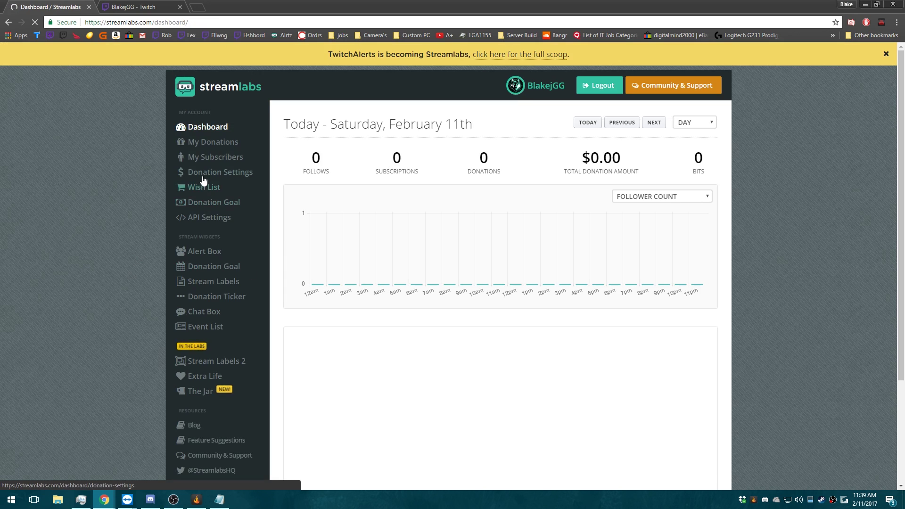
left_click(203, 179)
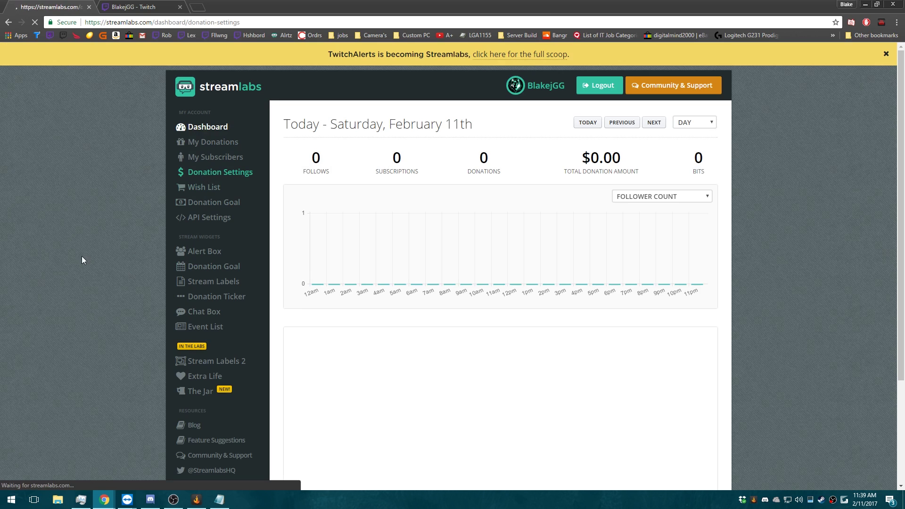
Step: Disconnect PayPal from the donation methods and reconnect it with the PayPal account's email address
left_click(642, 193)
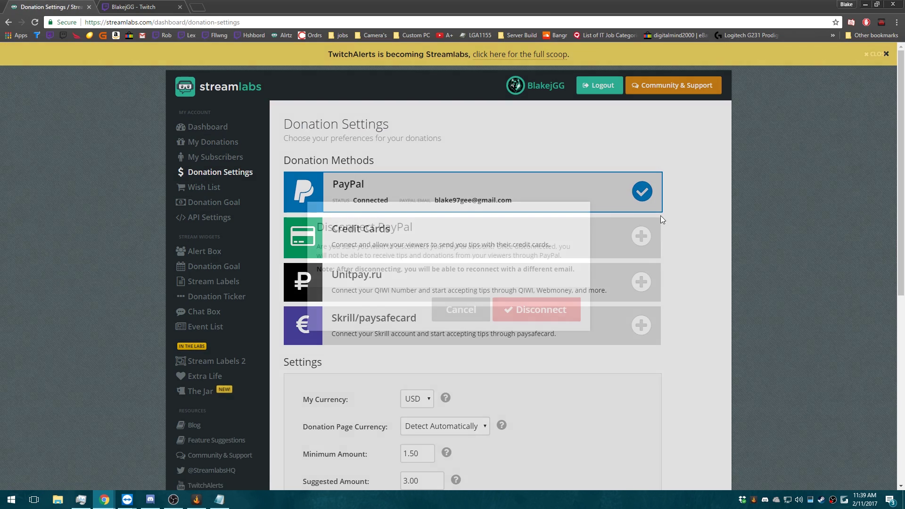
left_click(550, 311)
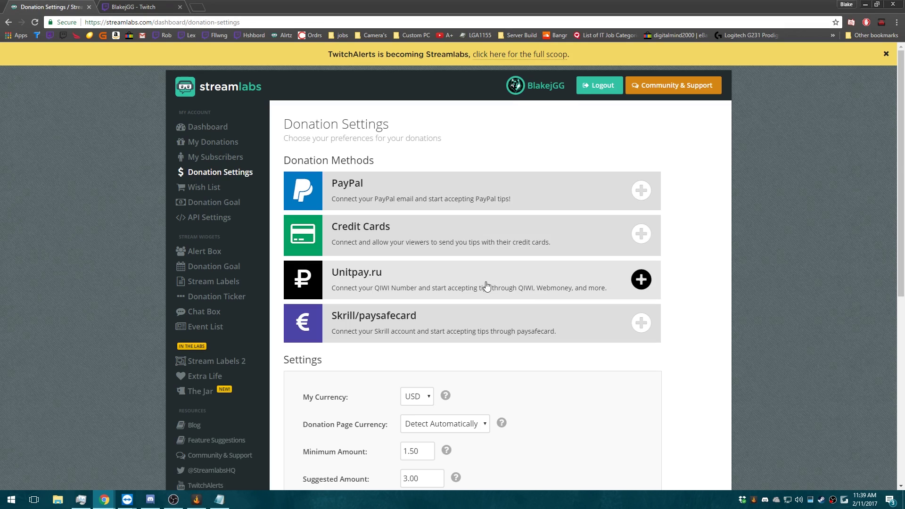
left_click(642, 191)
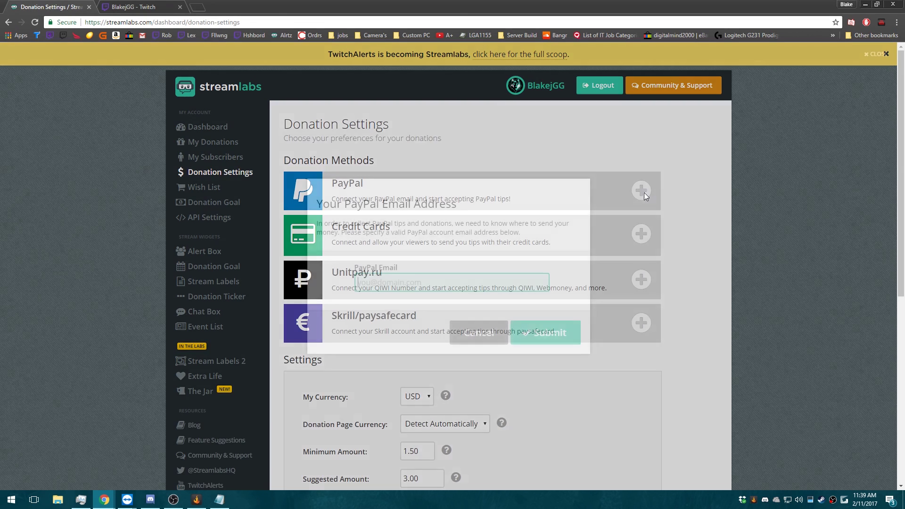
left_click(456, 286)
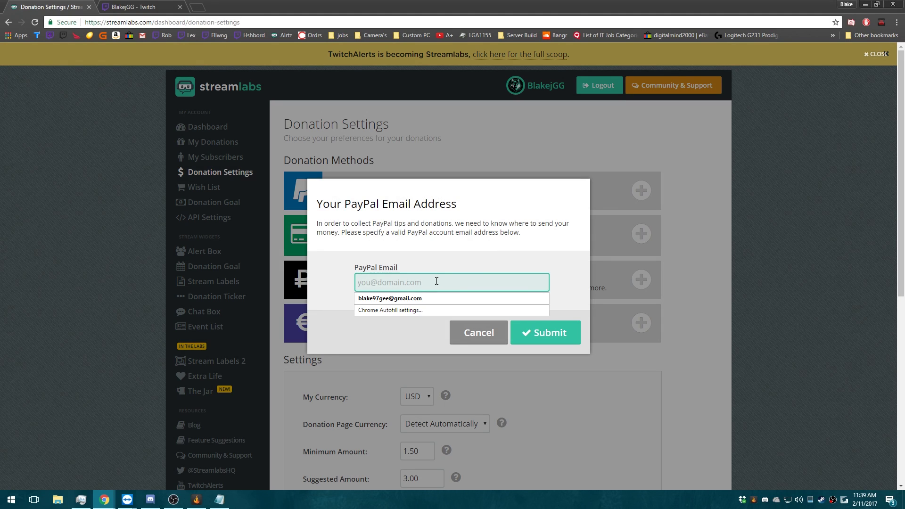
left_click(421, 298)
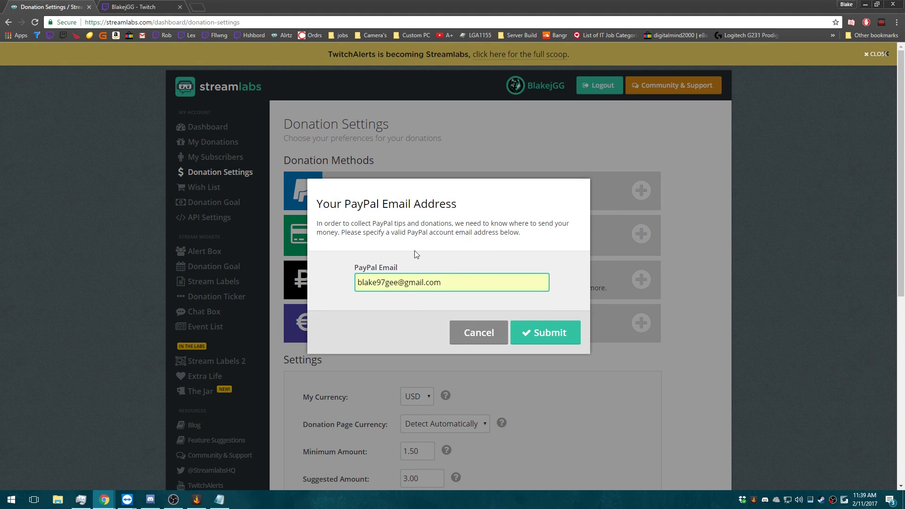
left_click(558, 338)
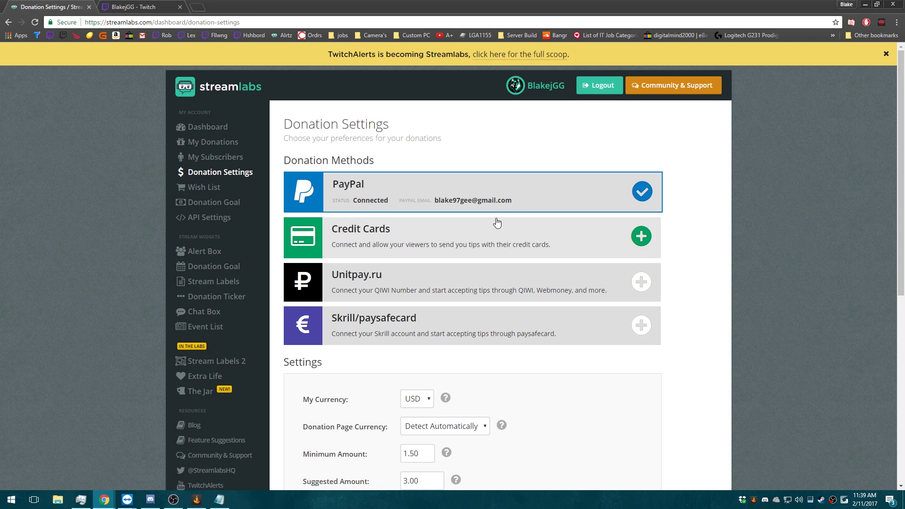
Step: Review the donation settings and the public donation page, examining the minimum amount, suggested amount and preferred lingo
scroll(542, 245, "down", 5)
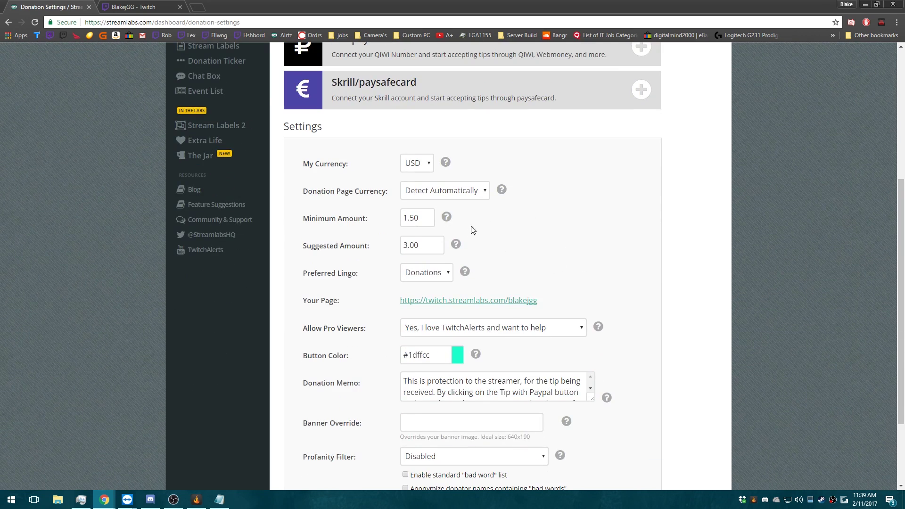
scroll(335, 226, "down", 2)
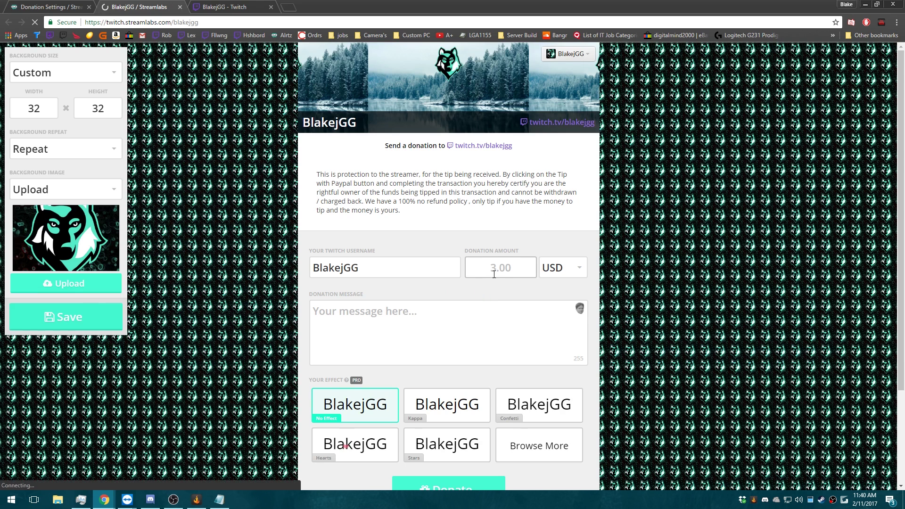
scroll(494, 274, "down", 1)
left_click(510, 222)
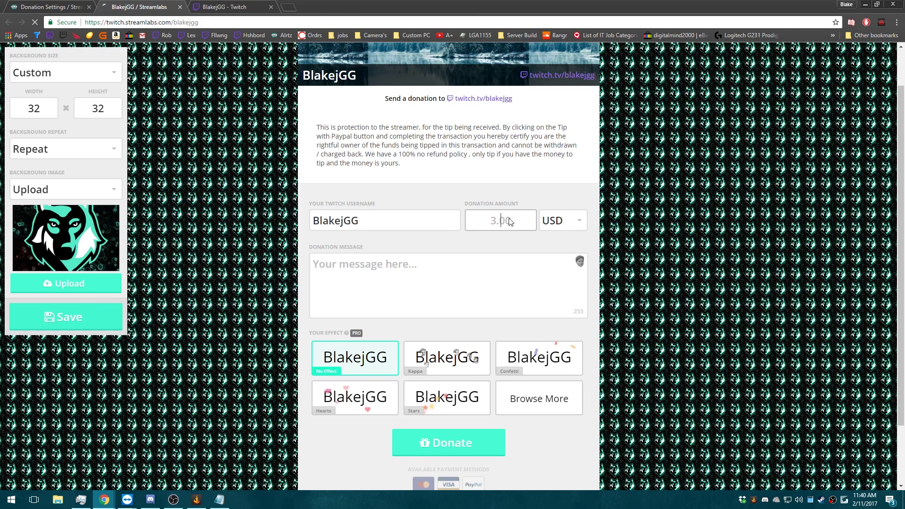
left_click(50, 8)
left_click_drag(427, 151, 390, 152)
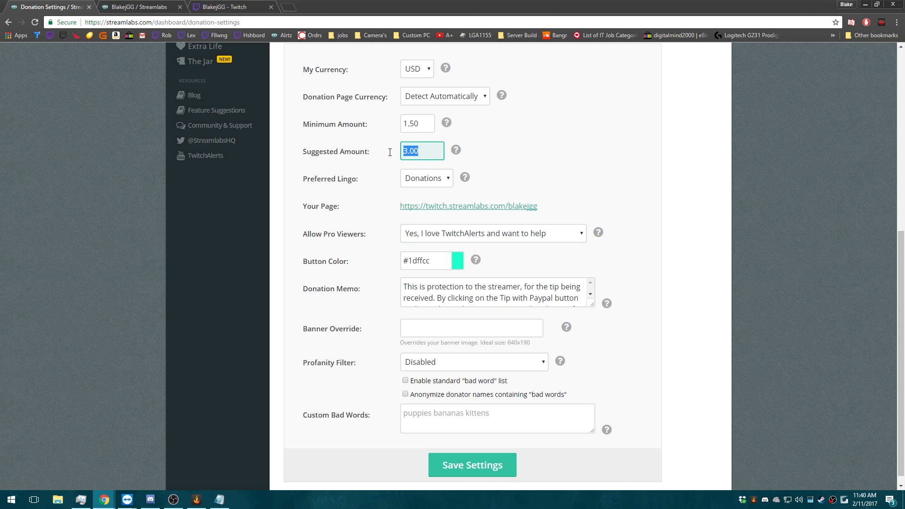
left_click(504, 163)
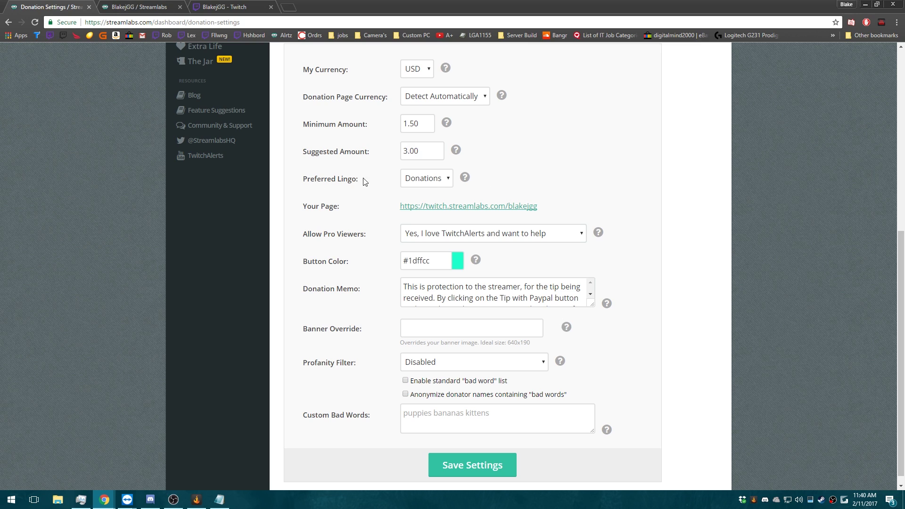
left_click(444, 181)
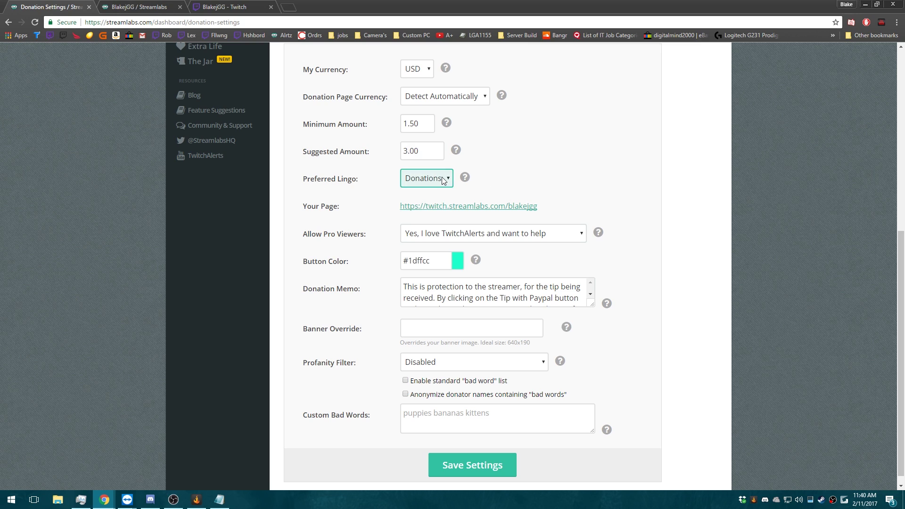
Step: Copy the donation page's link address and bring up the editable info panels on the Twitch channel page
right_click(473, 212)
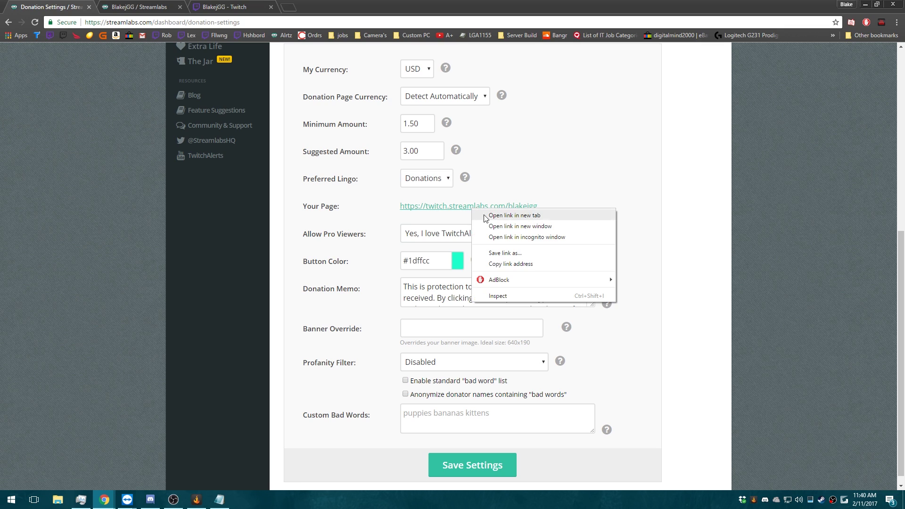
left_click(511, 264)
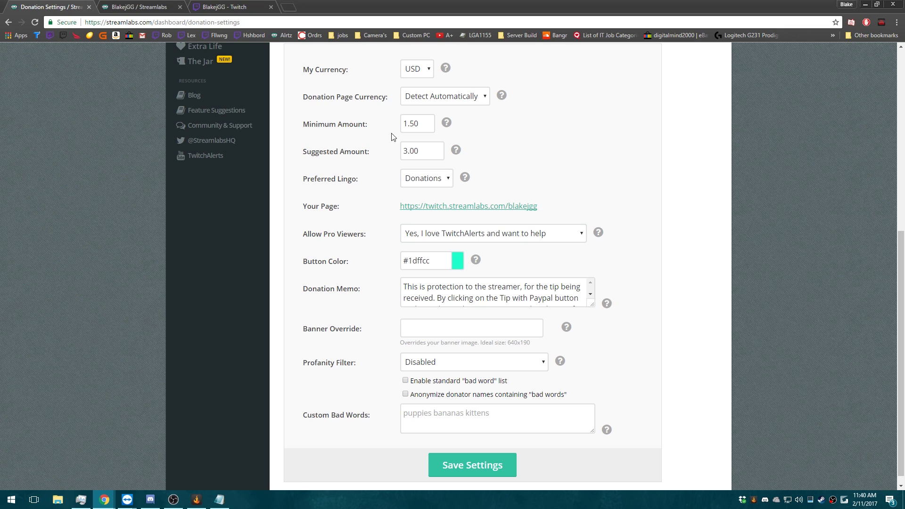
left_click(235, 8)
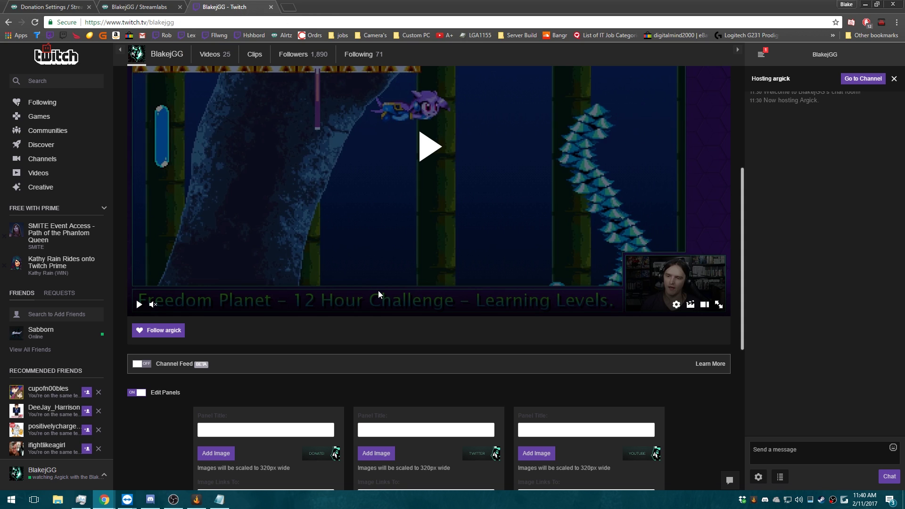
scroll(373, 293, "up", 6)
scroll(372, 290, "down", 8)
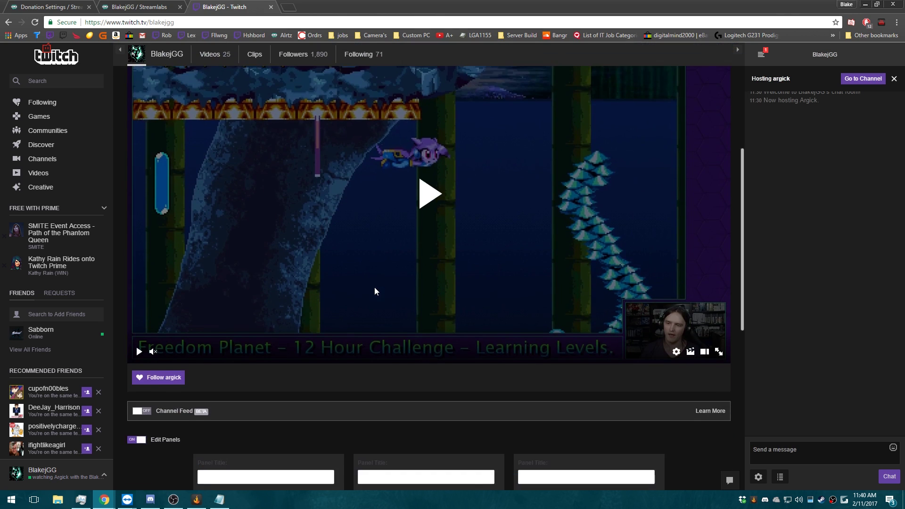
scroll(318, 290, "down", 2)
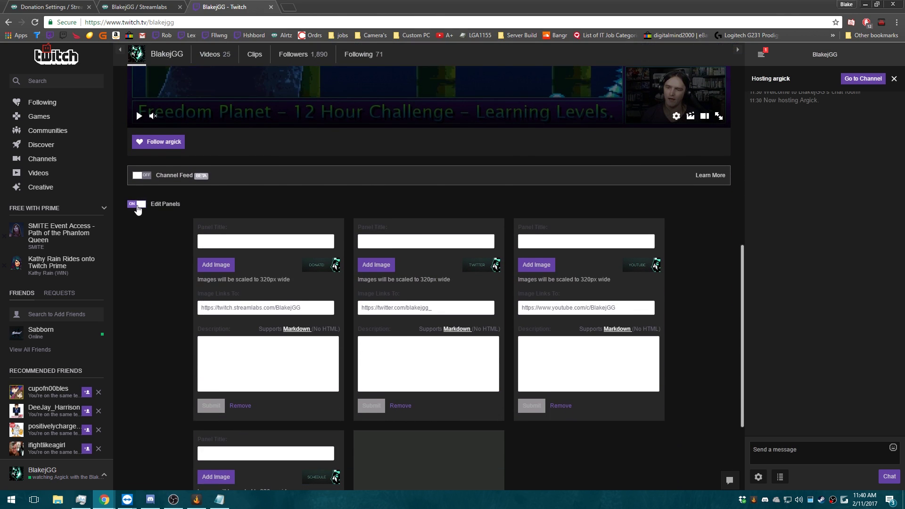
left_click(138, 206)
scroll(169, 349, "down", 4)
left_click(139, 289)
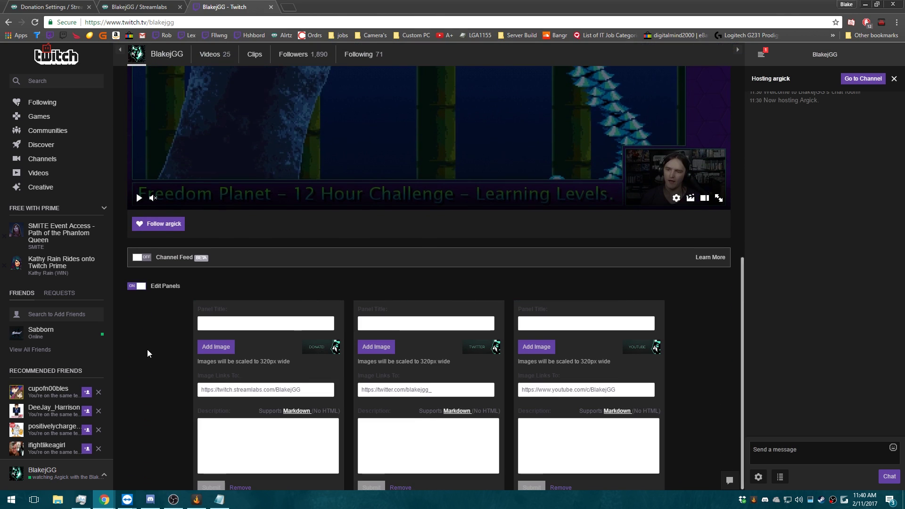
scroll(146, 348, "down", 3)
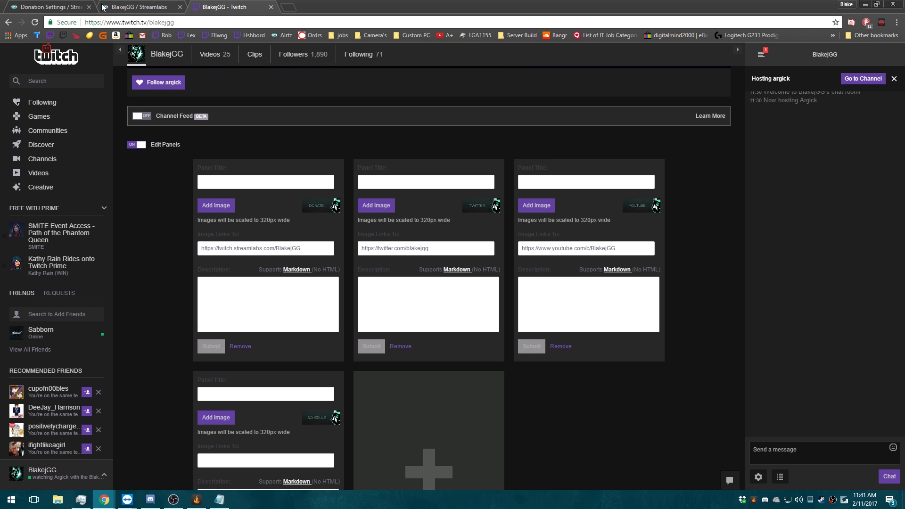
Step: Turn off panel editing on the Twitch channel and check the donation page through the DONATE! panel's link
left_click(48, 6)
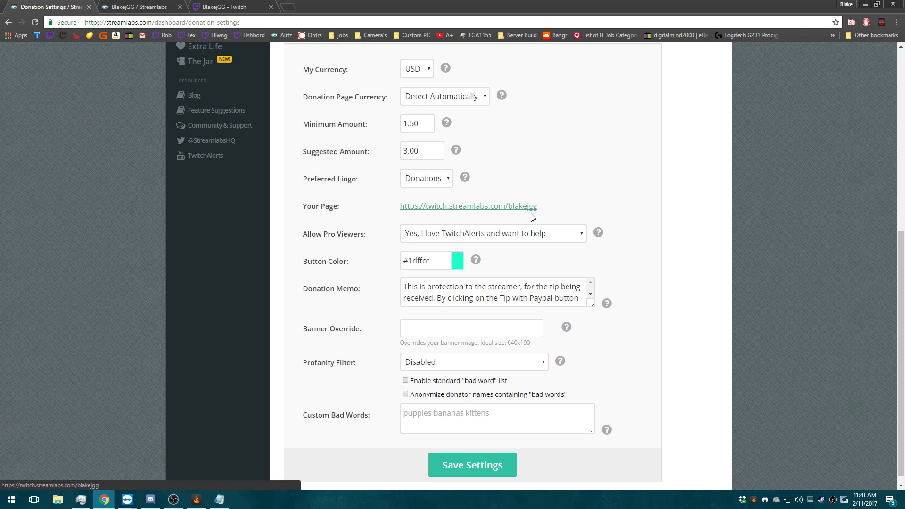
left_click(223, 6)
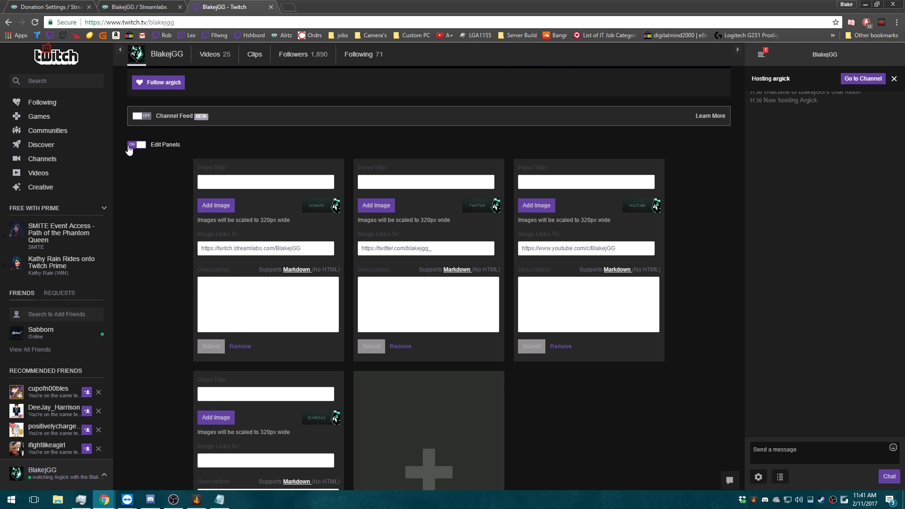
left_click(130, 147)
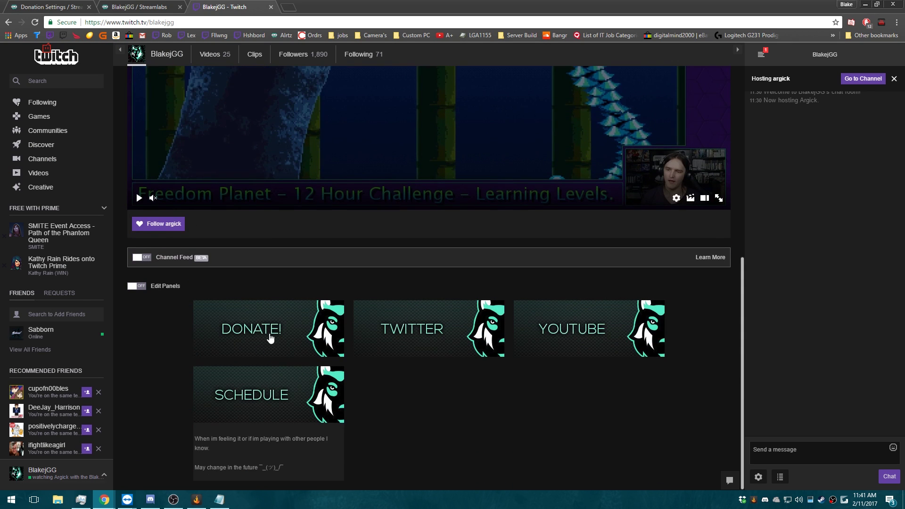
left_click(270, 339)
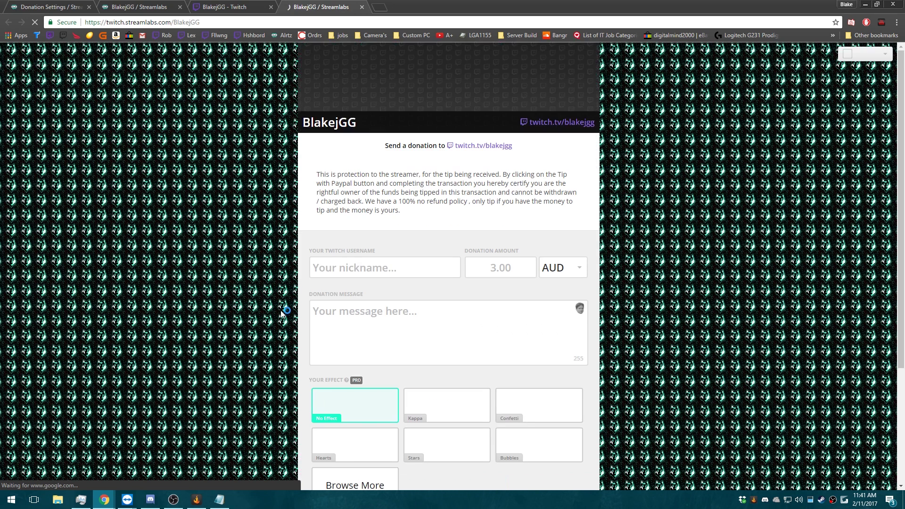
scroll(416, 227, "down", 3)
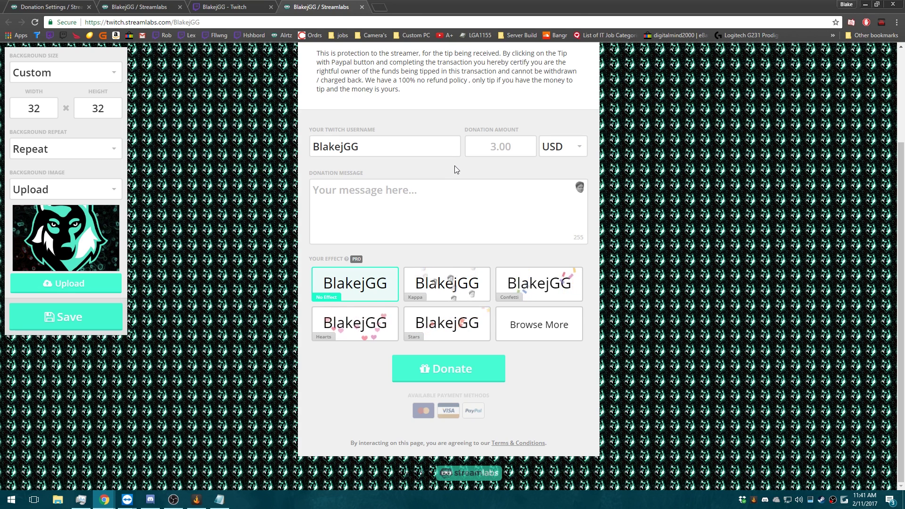
key("ctrl+shift+Tab")
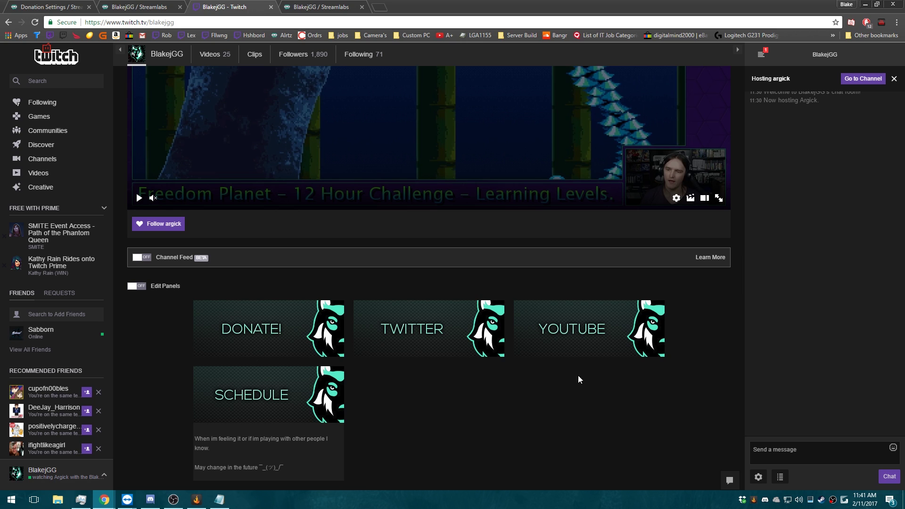
scroll(520, 393, "up", 5)
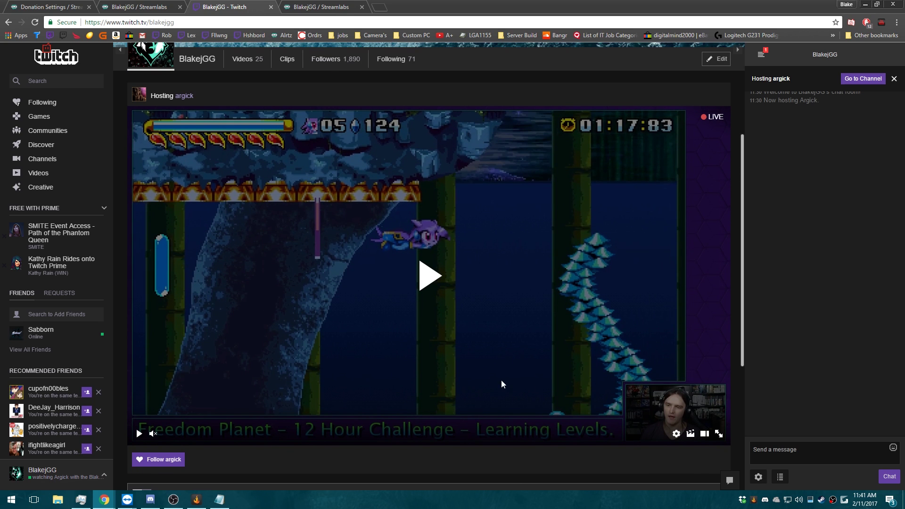